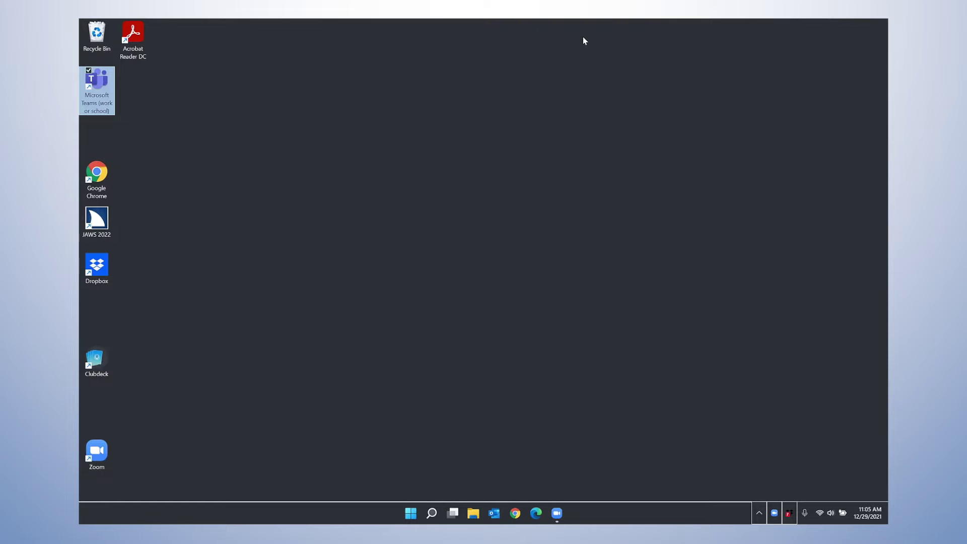
Step: Search Windows for "taskb" and open the Taskbar settings page
{"action": "key", "text": "super"}
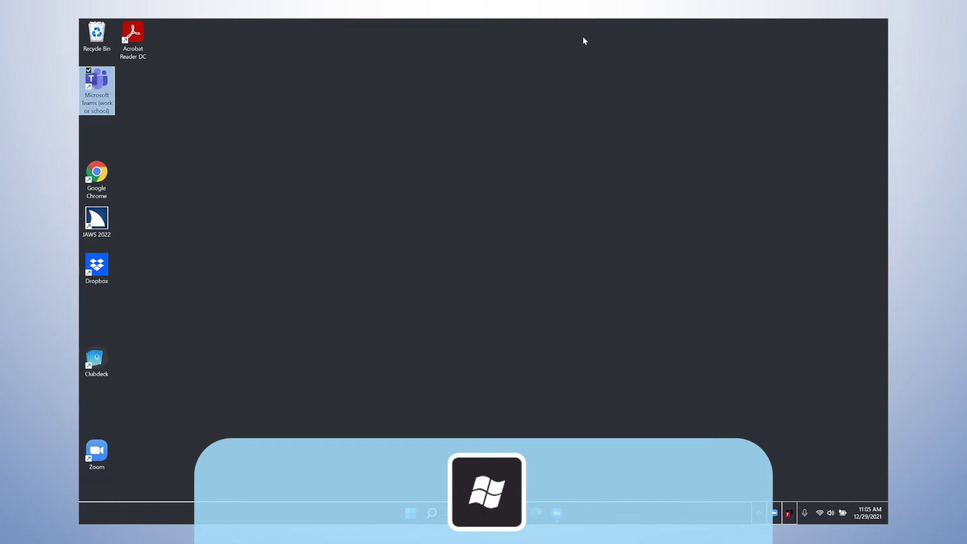
{"action": "type", "text": "taskb"}
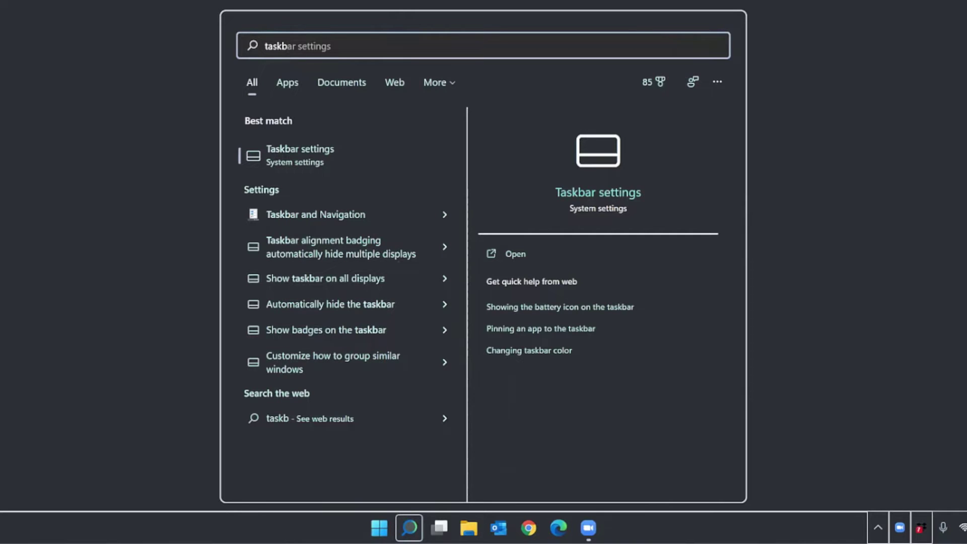
{"action": "key", "text": "Return"}
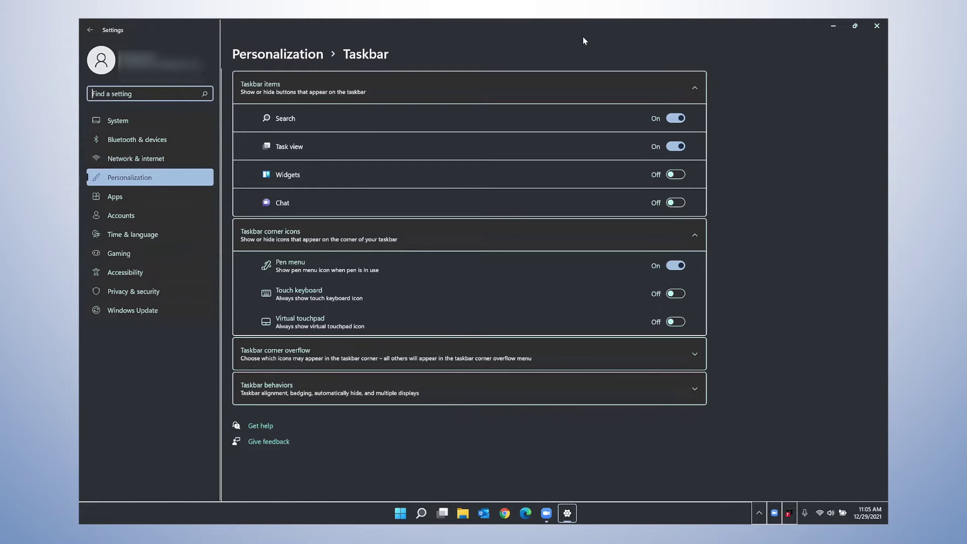
Step: Review the switches under Taskbar items and Taskbar corner icons, from Search through Pen menu
{"action": "key", "text": "Tab"}
{"action": "key", "text": "Tab"}
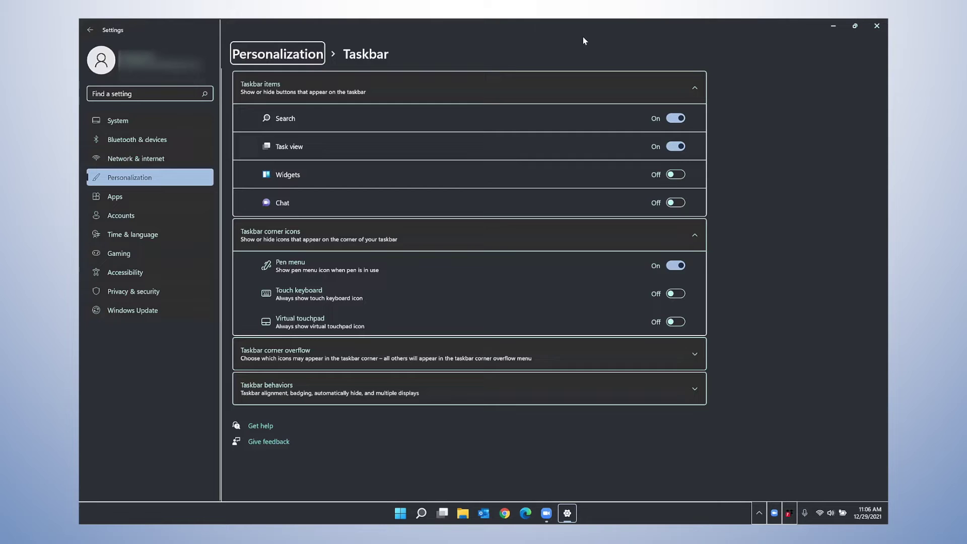
{"action": "key", "text": "Tab"}
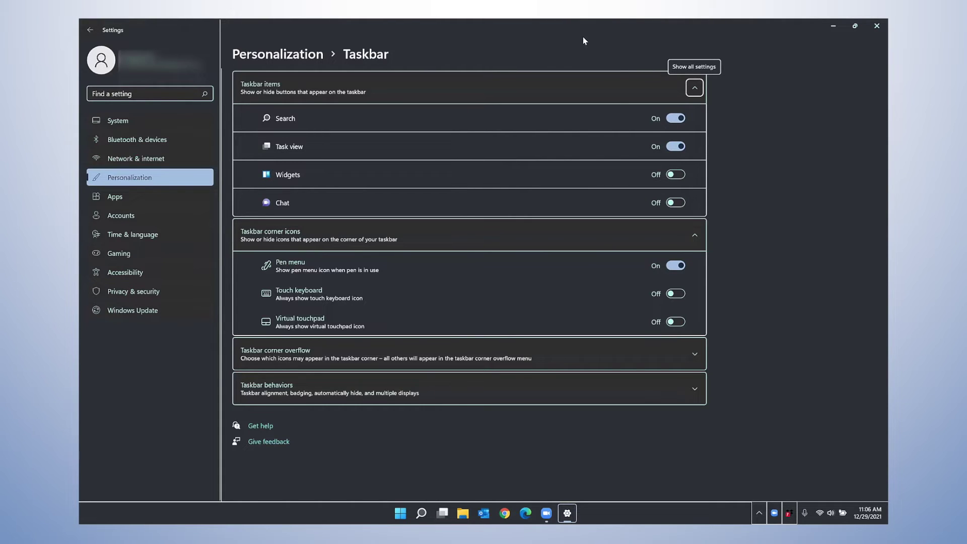
{"action": "key", "text": "Tab"}
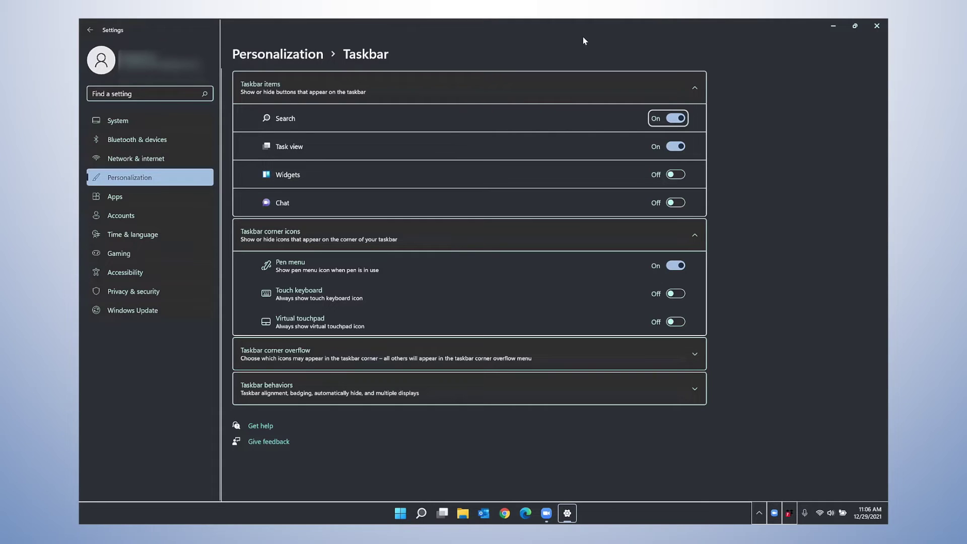
{"action": "key", "text": "Down"}
{"action": "key", "text": "Down"}
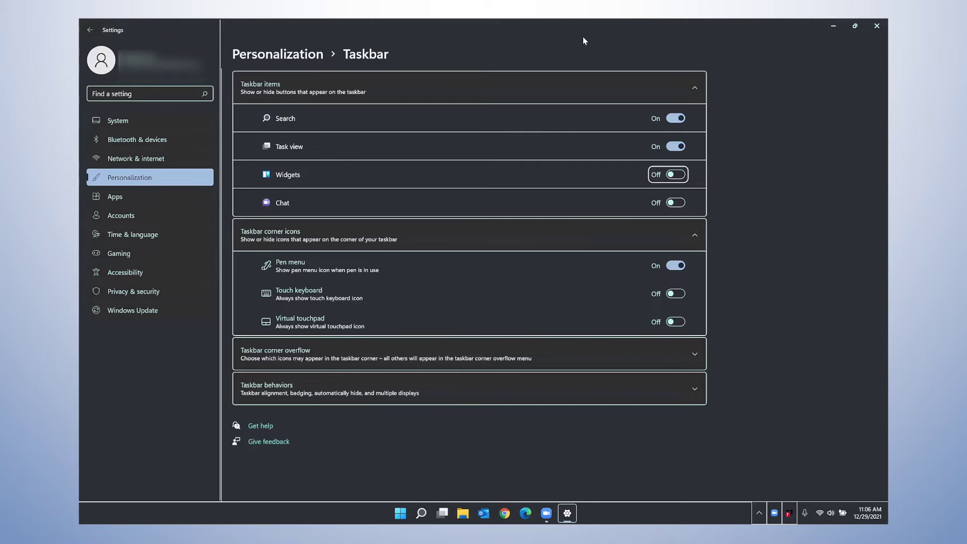
{"action": "key", "text": "Tab"}
{"action": "key", "text": "Tab"}
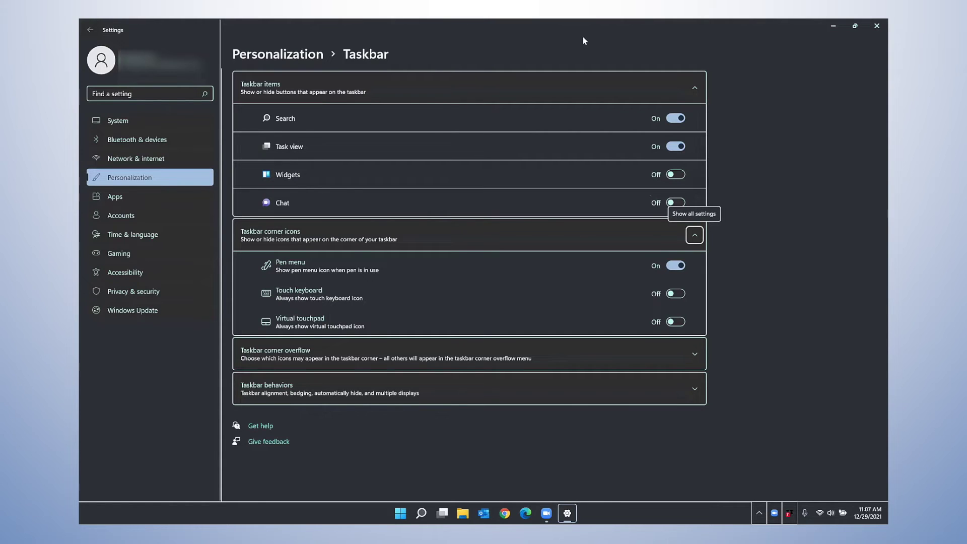
{"action": "key", "text": "Tab"}
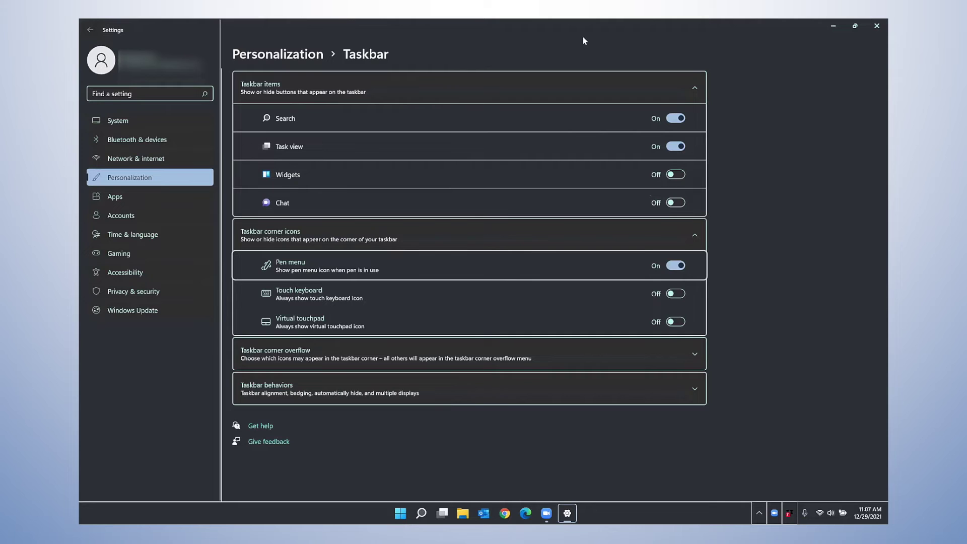
{"action": "key", "text": "Tab"}
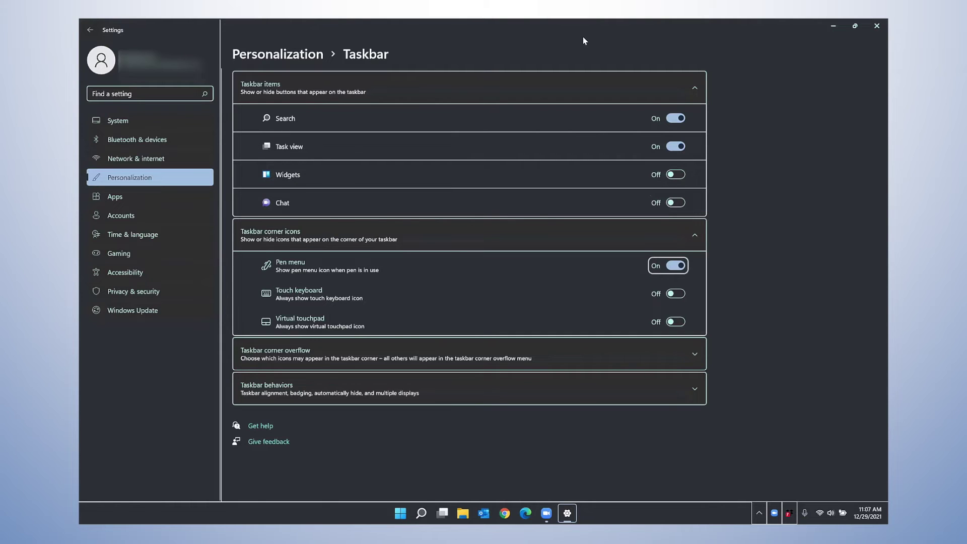
Step: Expand the Taskbar corner overflow section and move to its Zoom Meetings switch
{"action": "key", "text": "Tab"}
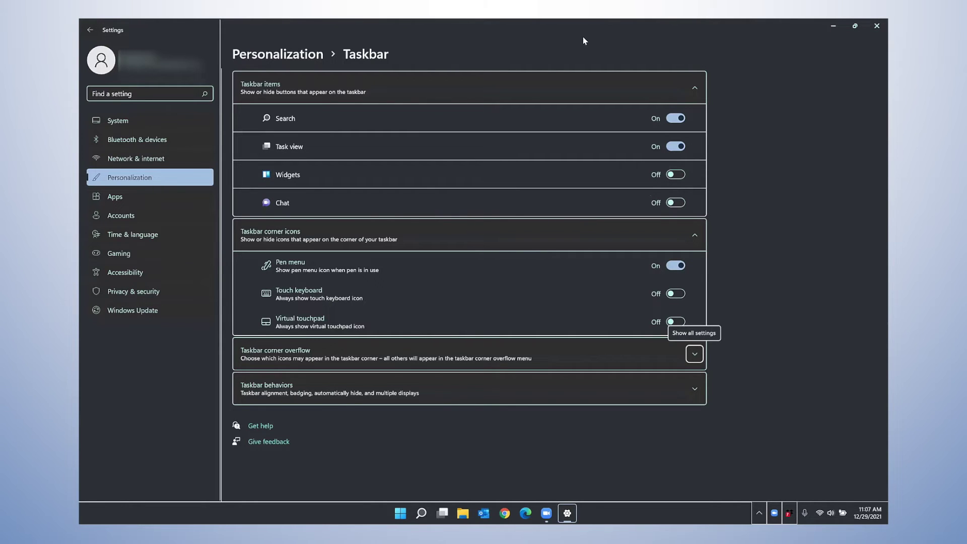
{"action": "key", "text": "space"}
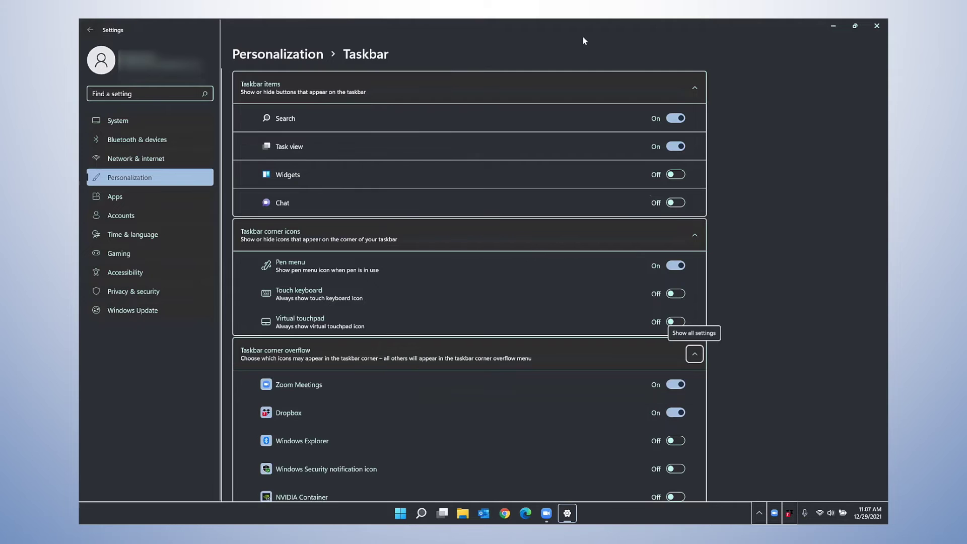
{"action": "key", "text": "Tab"}
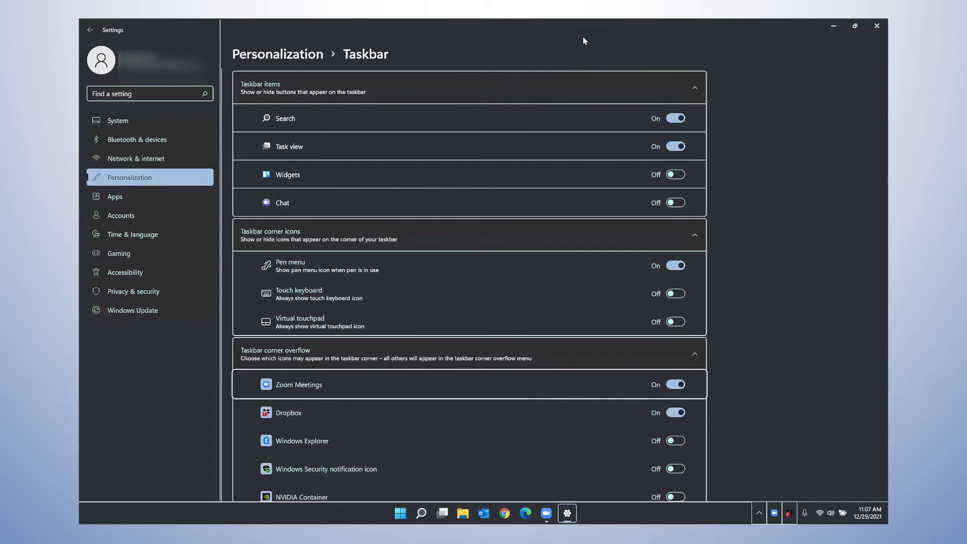
{"action": "key", "text": "Tab"}
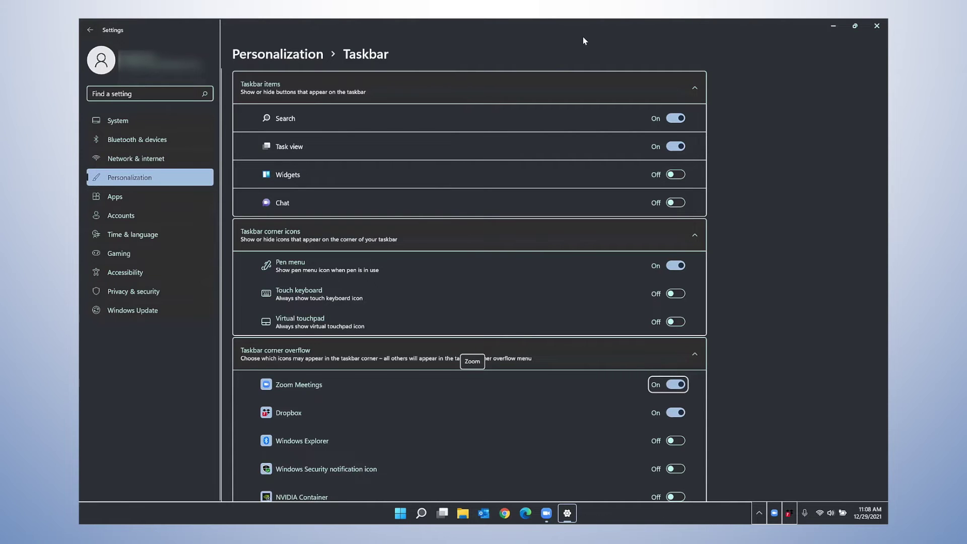
Step: Expand the Taskbar behaviors section and review its alignment, automatic hiding and badge options through to the page's help and feedback links
{"action": "key", "text": "Tab"}
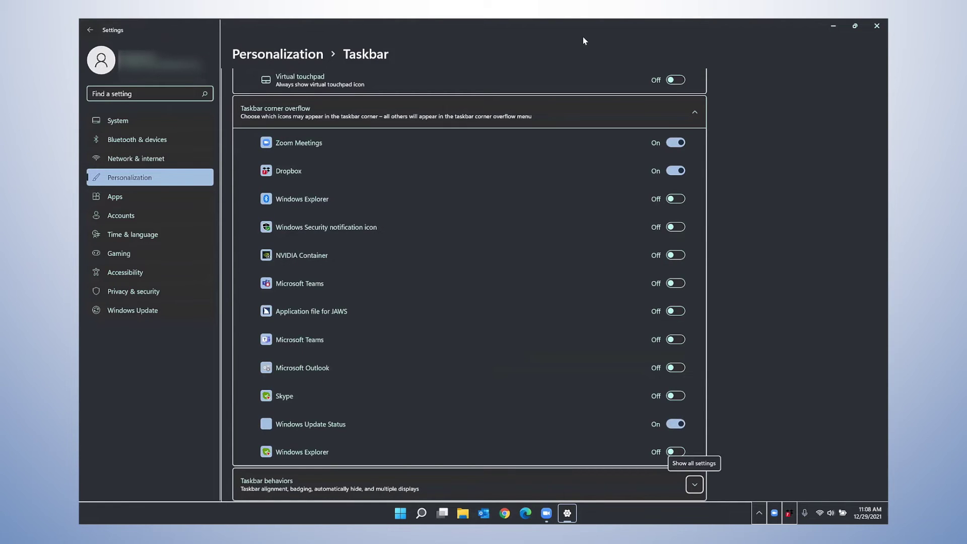
{"action": "key", "text": "Return"}
{"action": "key", "text": "Tab"}
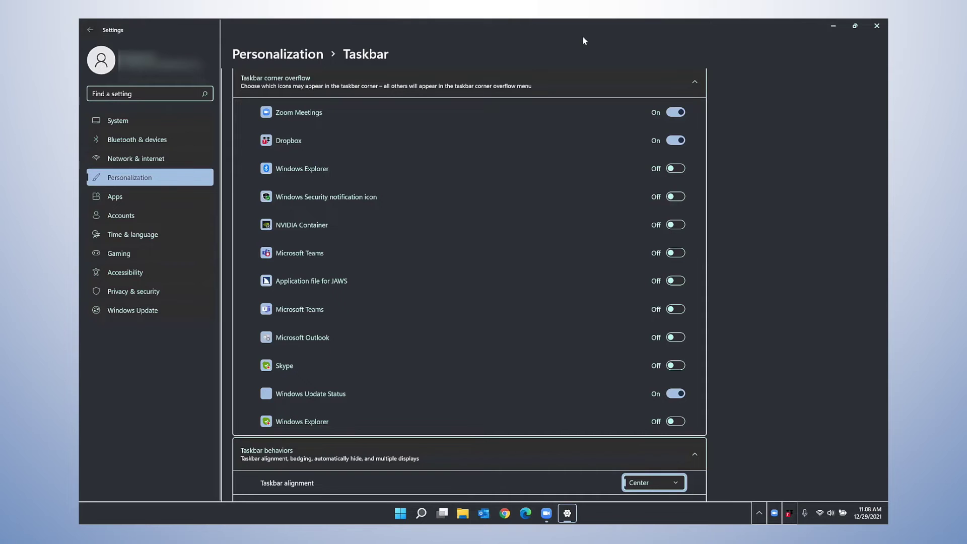
{"action": "key", "text": "Tab"}
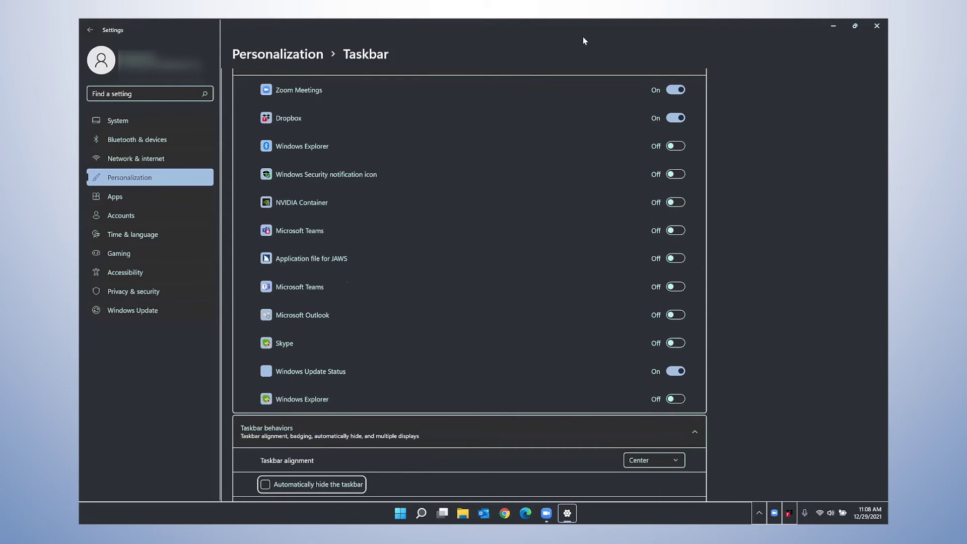
{"action": "key", "text": "Tab"}
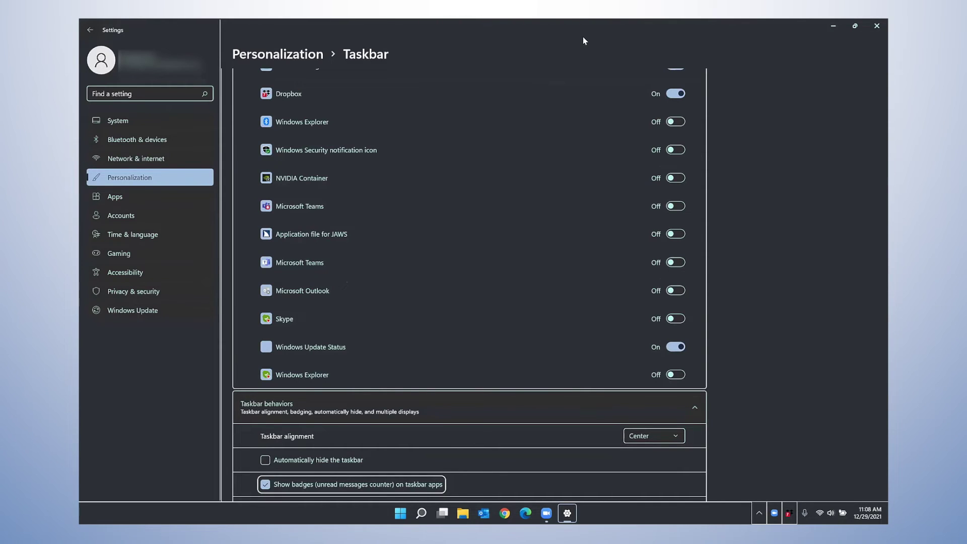
{"action": "key", "text": "Tab"}
{"action": "key", "text": "Tab"}
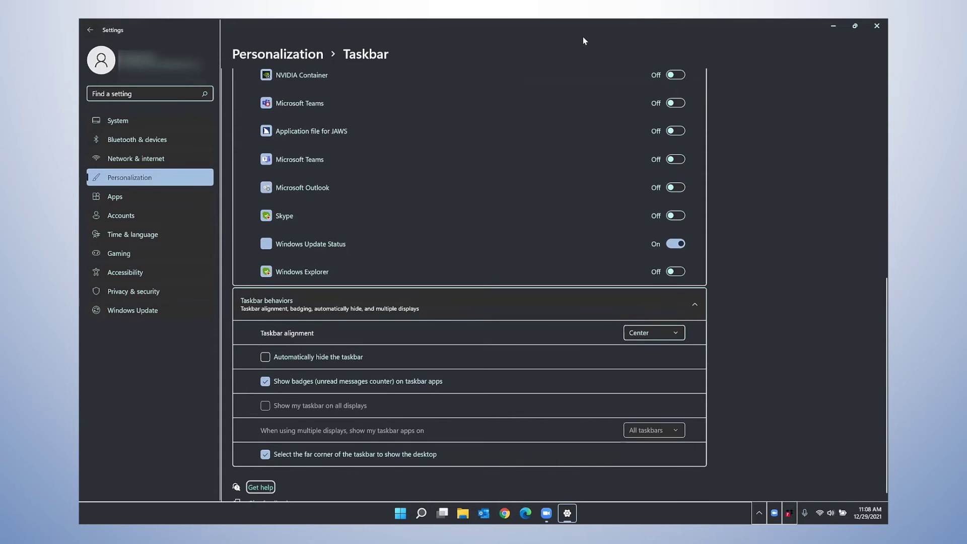
{"action": "key", "text": "Tab"}
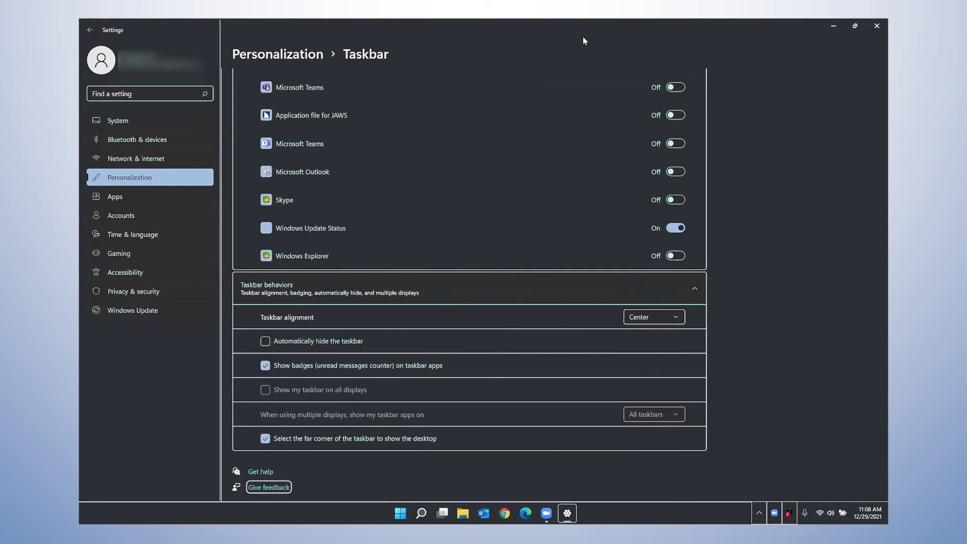
Step: Open the JAWS list of system tray icons and choose the Dropbox entry
{"action": "key", "text": "Insert+F11"}
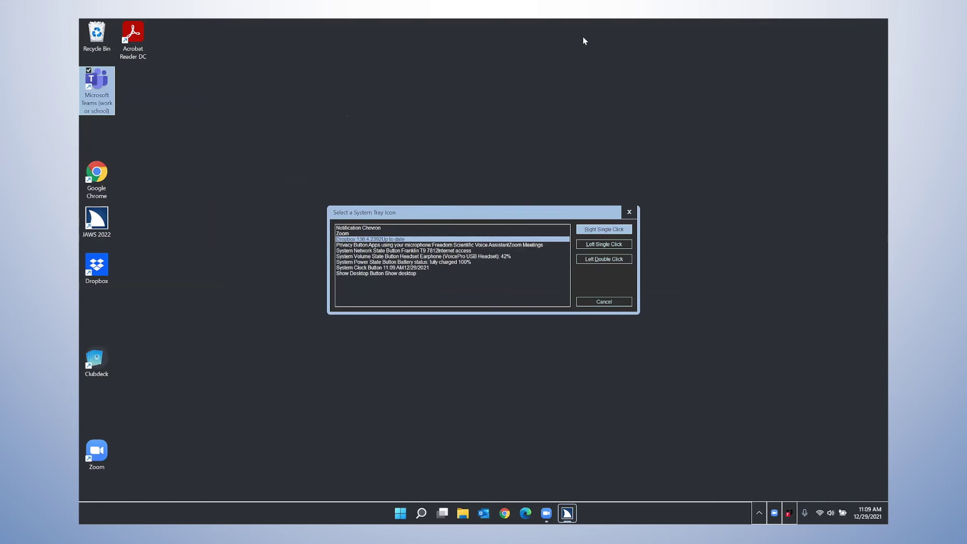
{"action": "key", "text": "Return"}
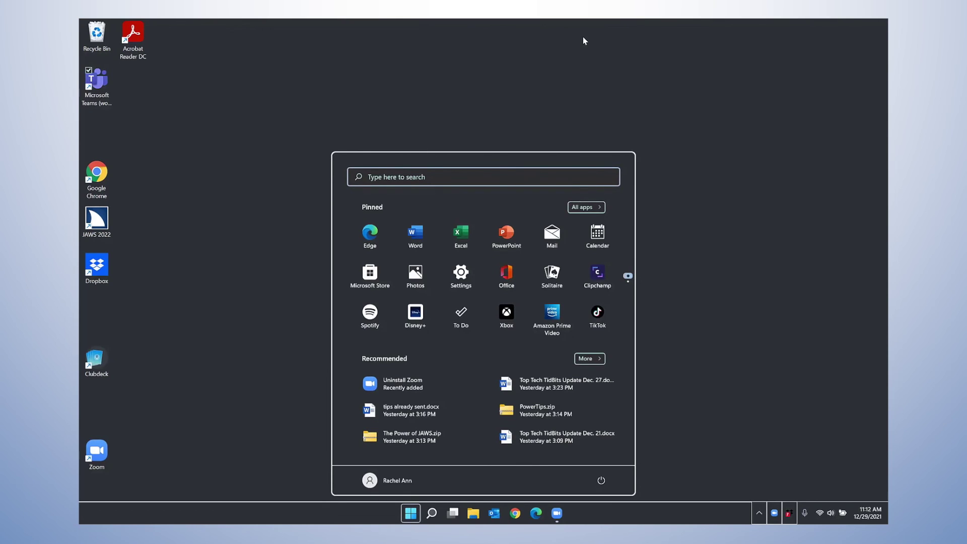
Step: Search Windows for "access" and select the Accessibility keyboard settings result
{"action": "type", "text": "access"}
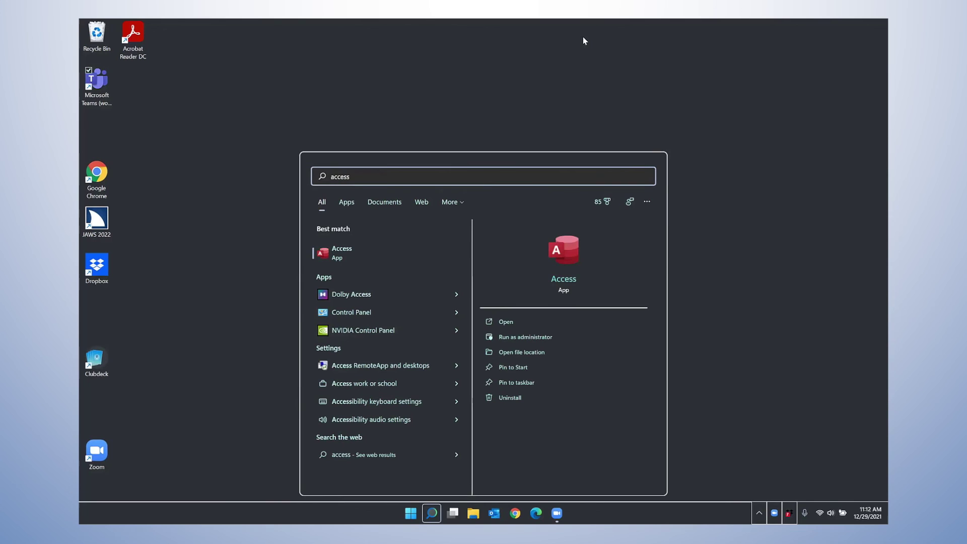
{"action": "key", "text": "Down"}
{"action": "key", "text": "Down"}
{"action": "key", "text": "Down"}
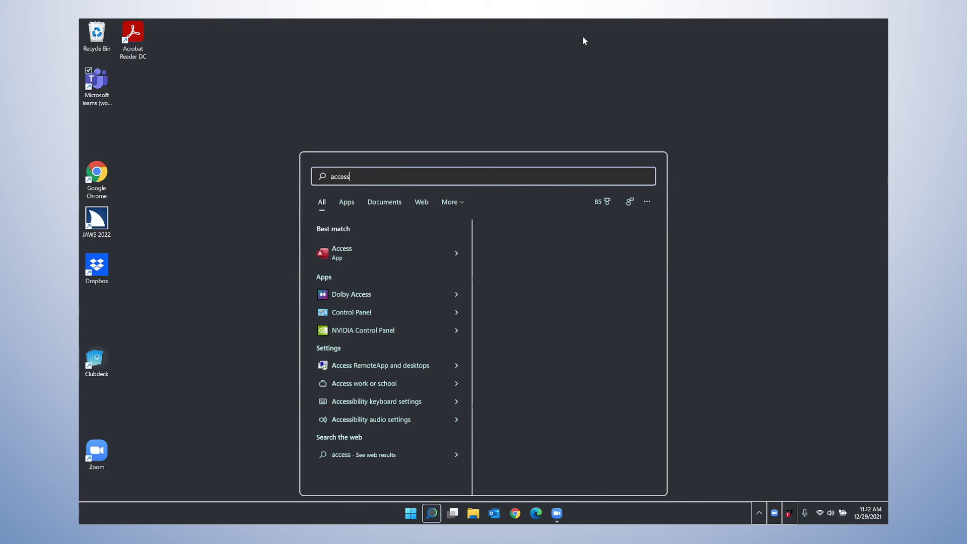
{"action": "key", "text": "Down"}
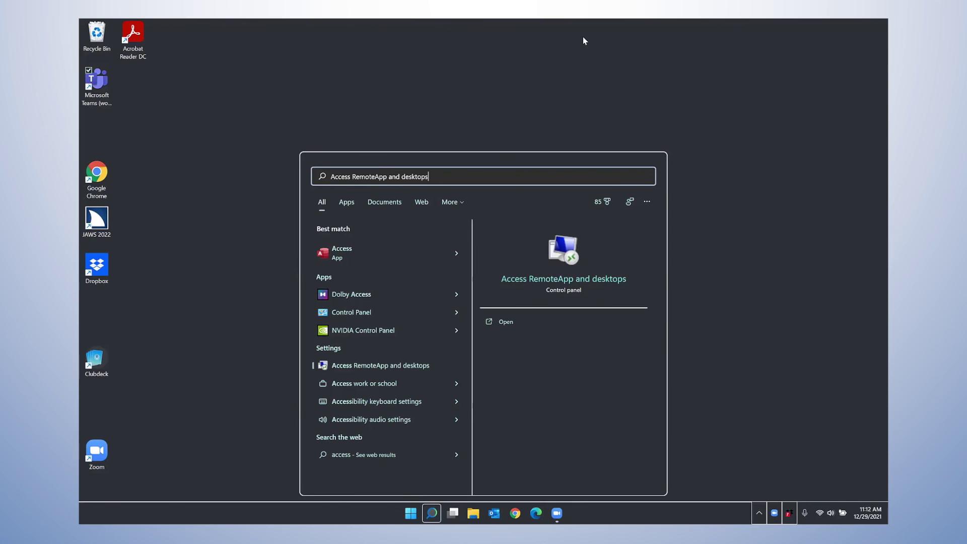
{"action": "key", "text": "Down"}
{"action": "key", "text": "Down"}
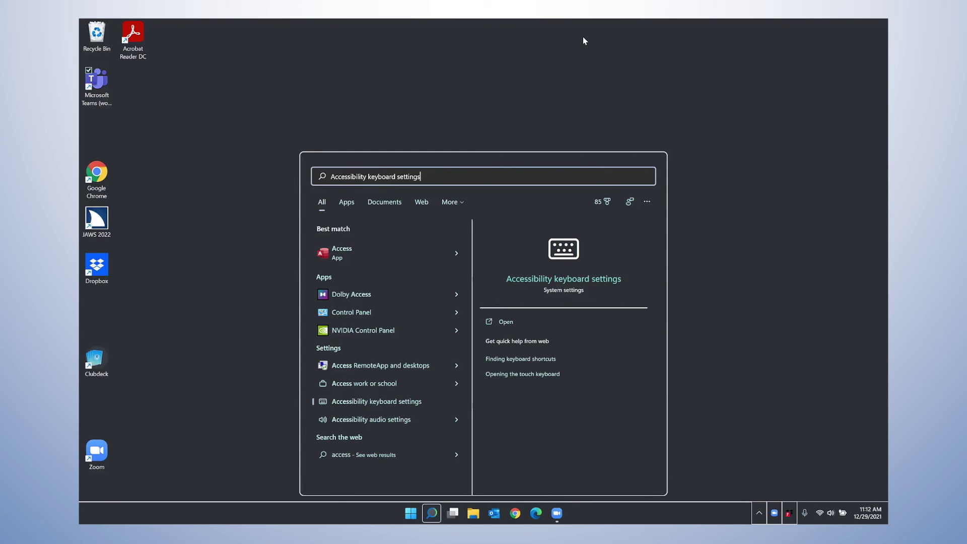